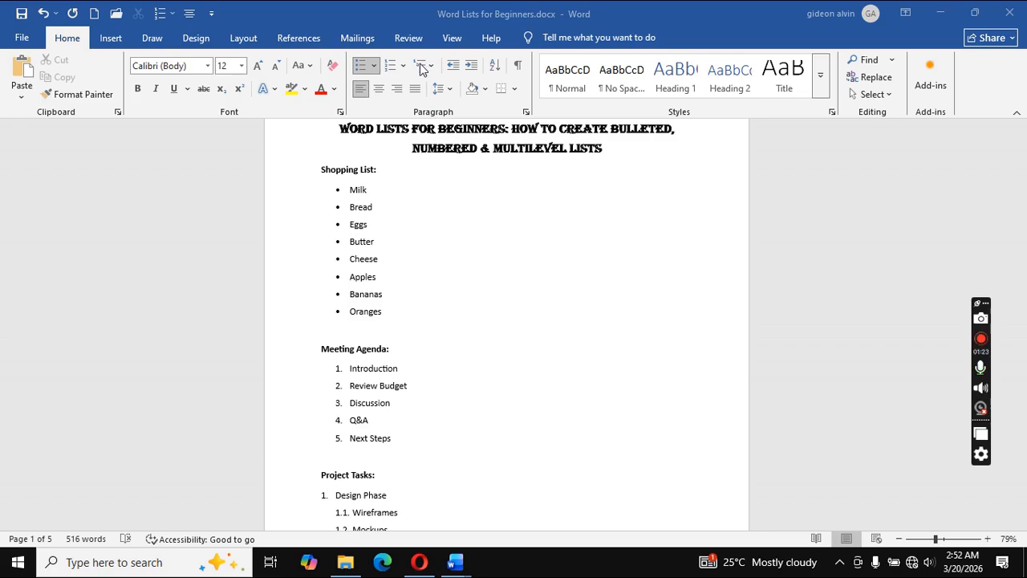
Review the sample Shopping List, Meeting Agenda and Project Tasks lists down to the last Development sub-item
left_click(530, 354)
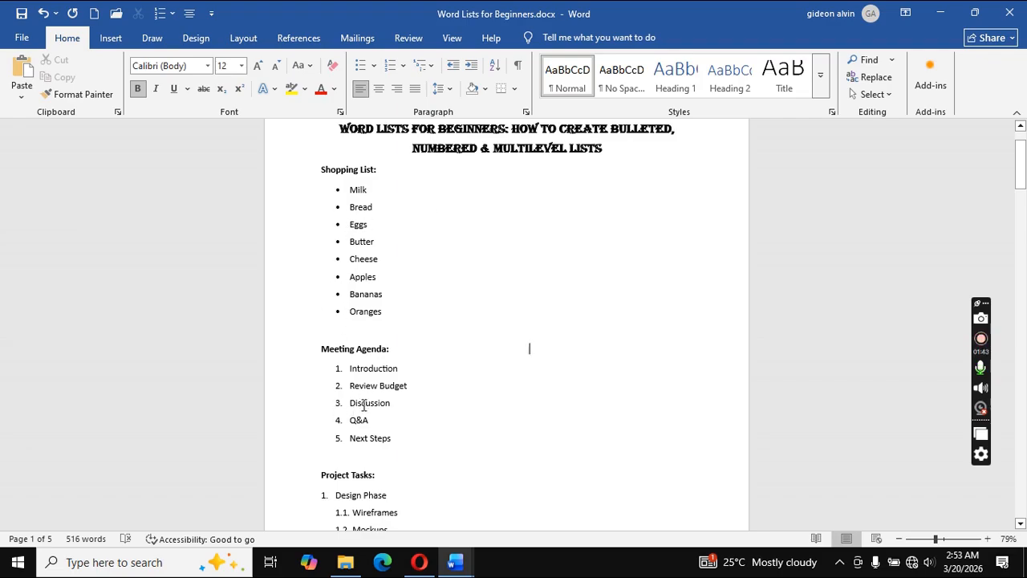
left_click(338, 505)
key("Down")
key("Down")
key("Down")
key("Down")
key("Down")
key("Down")
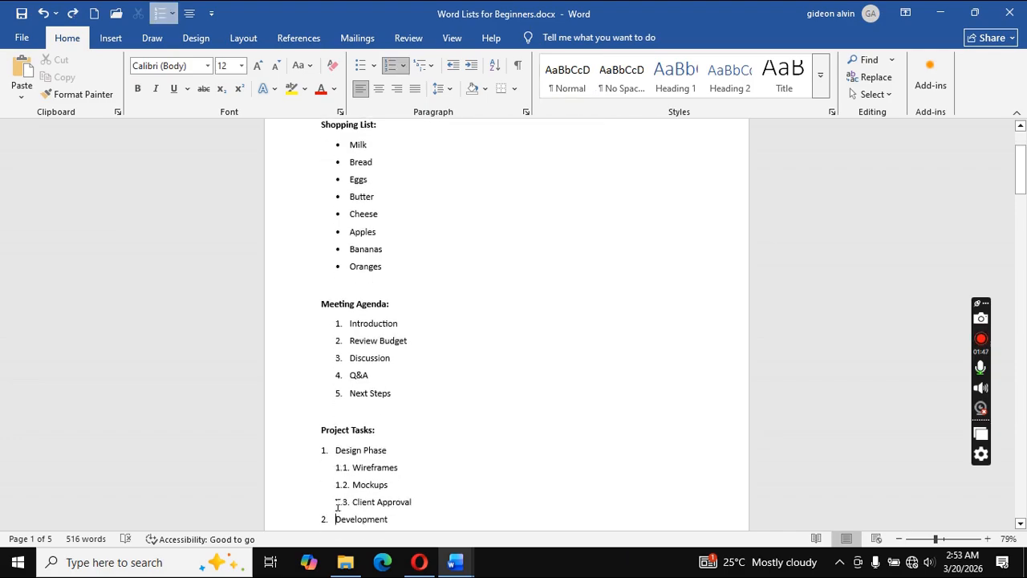
key("Down")
key("Down")
key("Down")
key("Down")
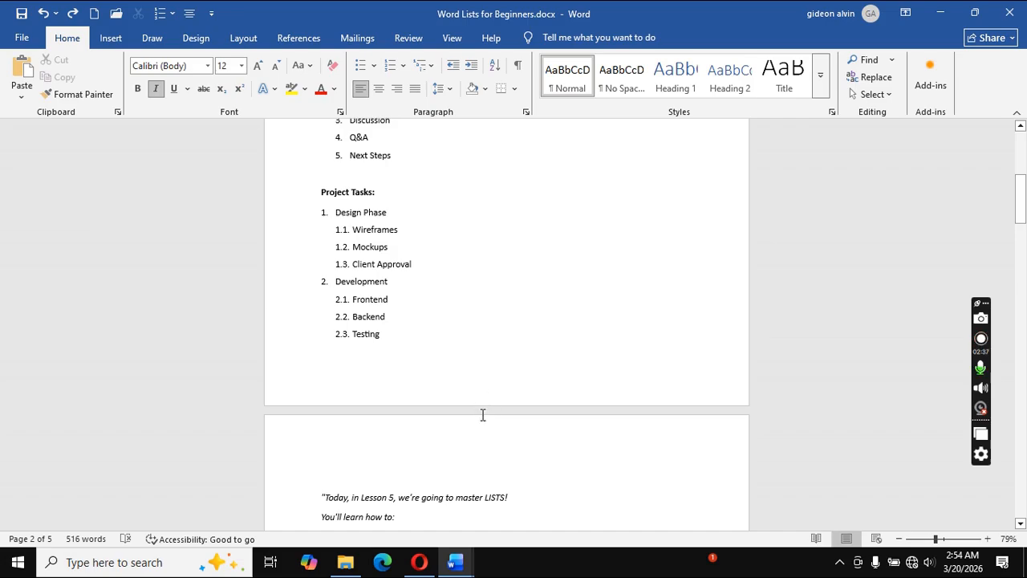
Check an open practice document and return to Word Lists for Beginners.docx to read the three types of lists
mouse_move(461, 562)
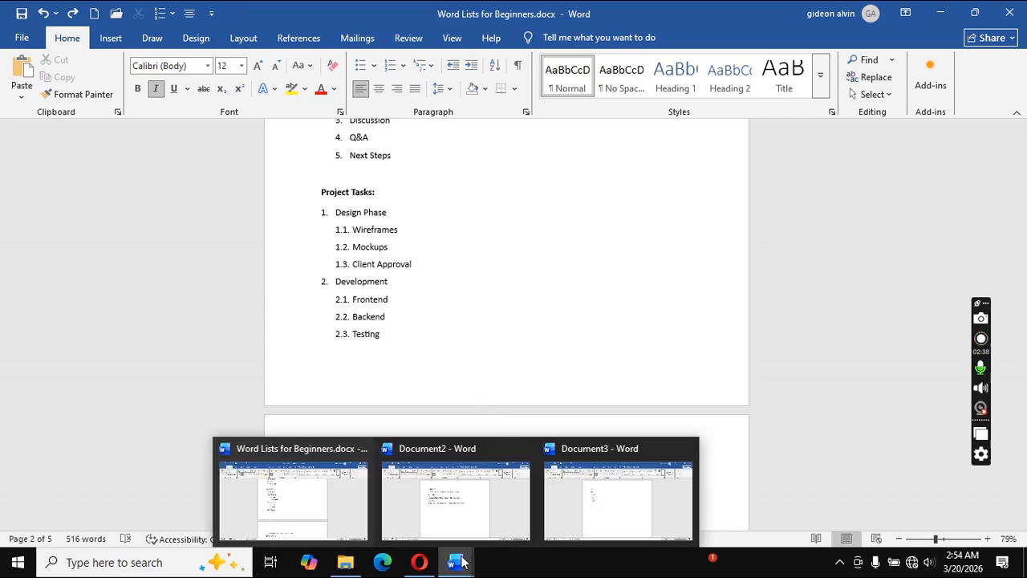
left_click(482, 511)
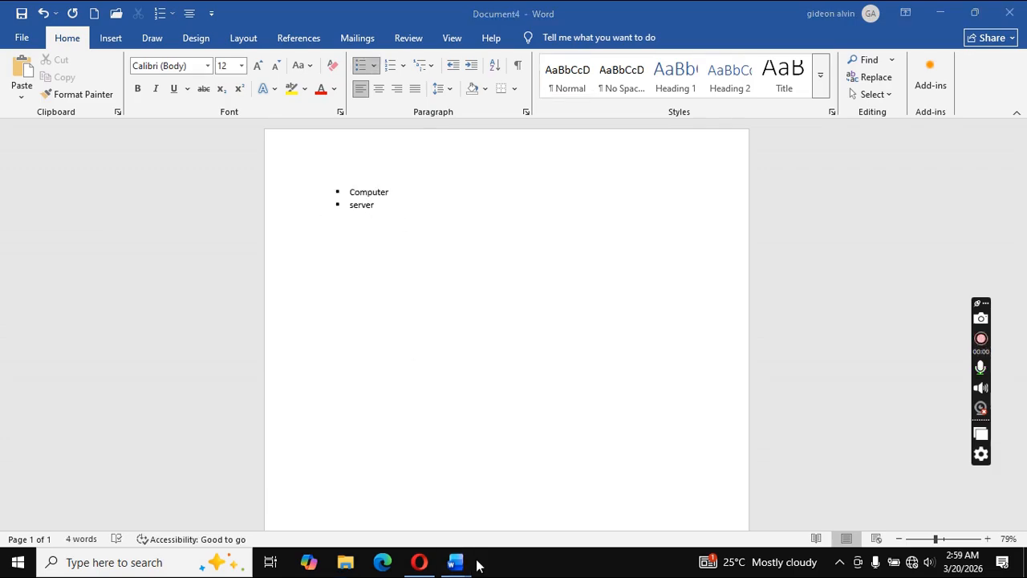
mouse_move(454, 567)
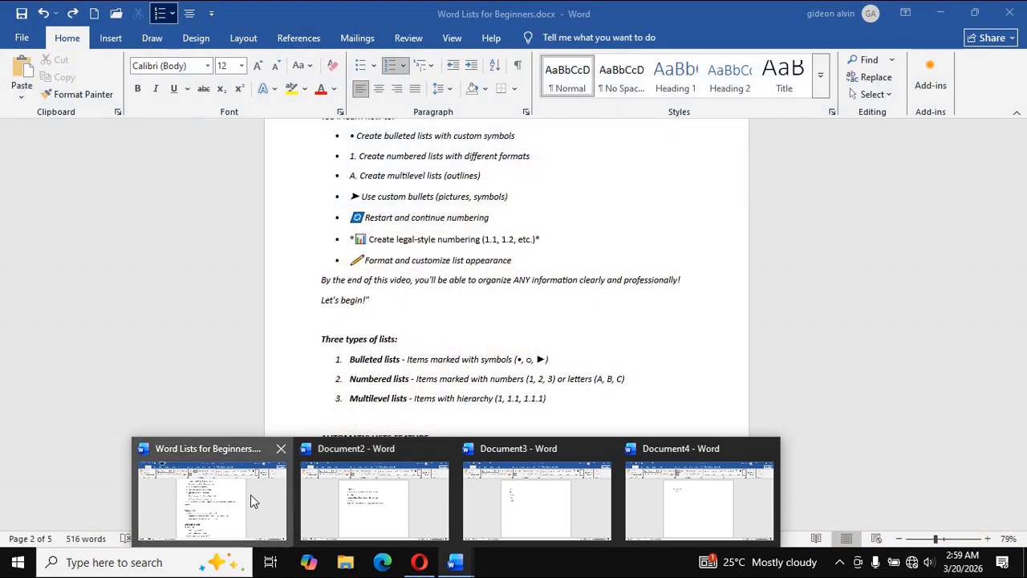
left_click(251, 495)
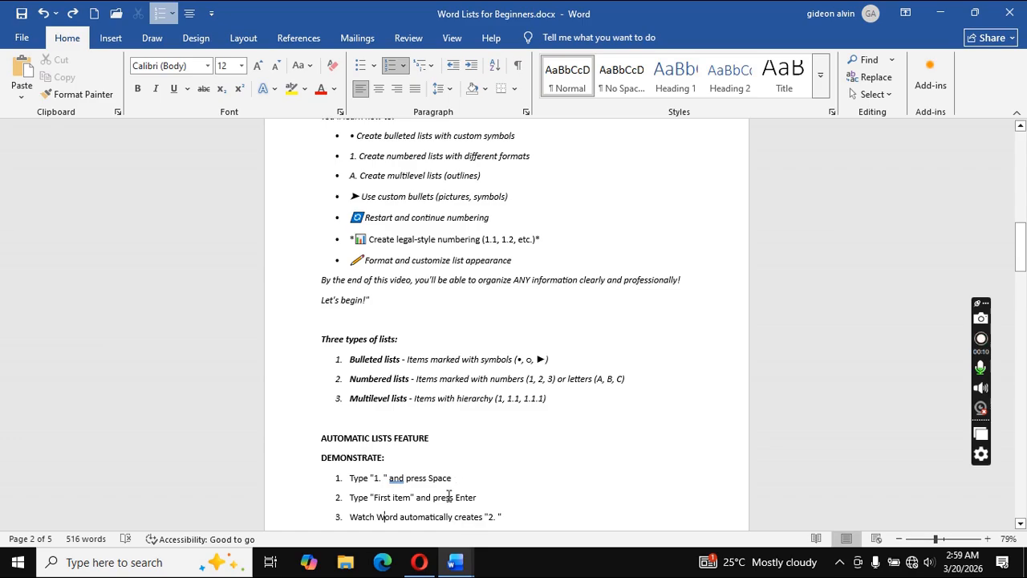
In Document4, end the bulleted list after Server and enter Men as plain text below it
mouse_move(464, 568)
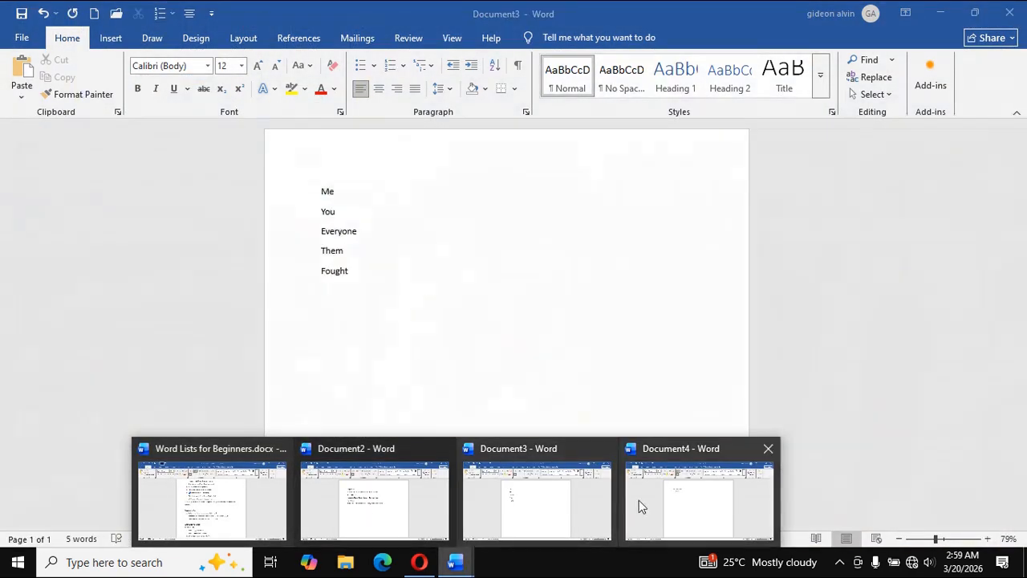
left_click(639, 500)
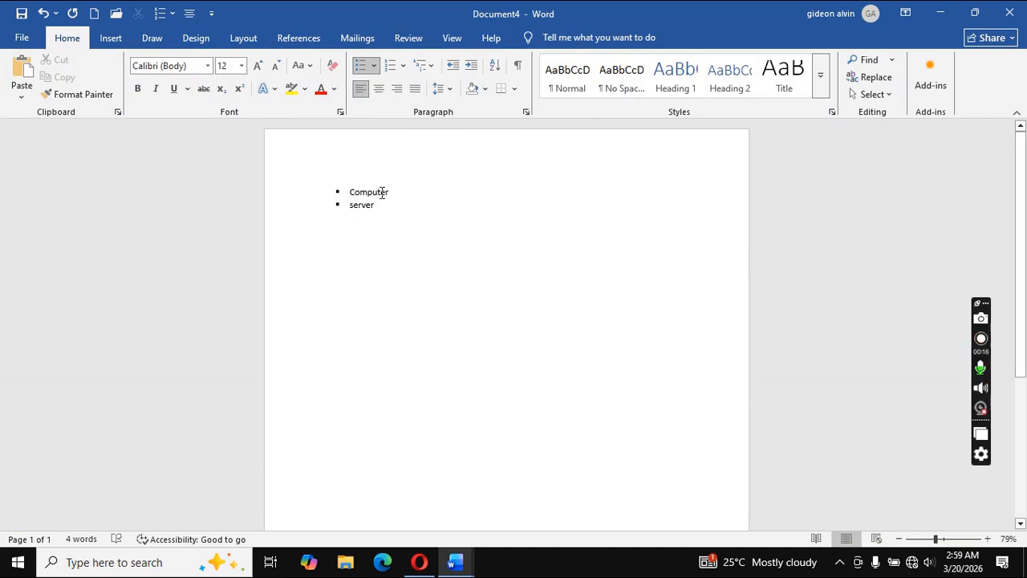
key("Return")
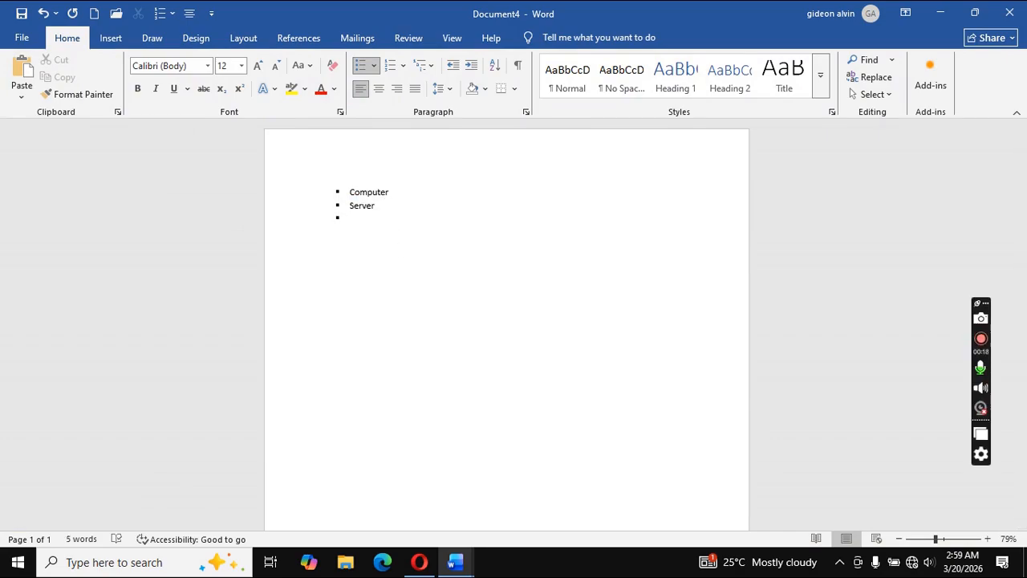
key("BackSpace")
key("BackSpace")
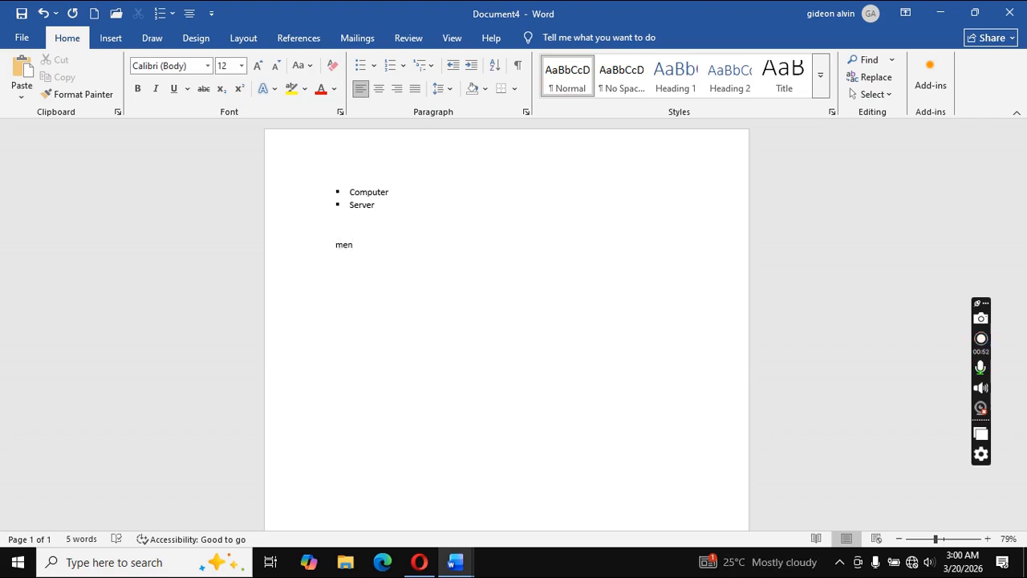
key("Return")
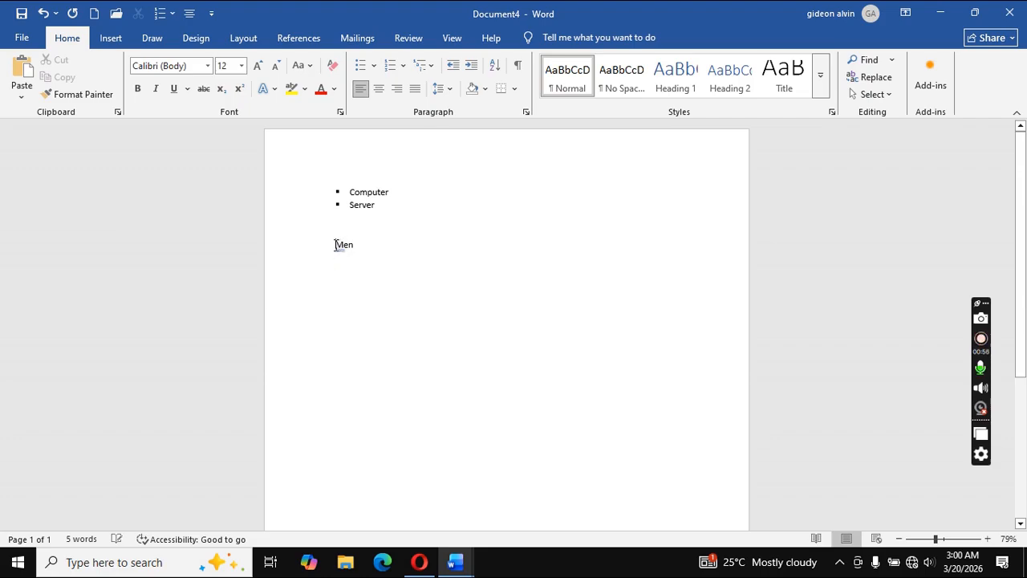
Format the Men line as a numbered item in the 1. 2. 3. style and decrease its indent one level
left_click(404, 69)
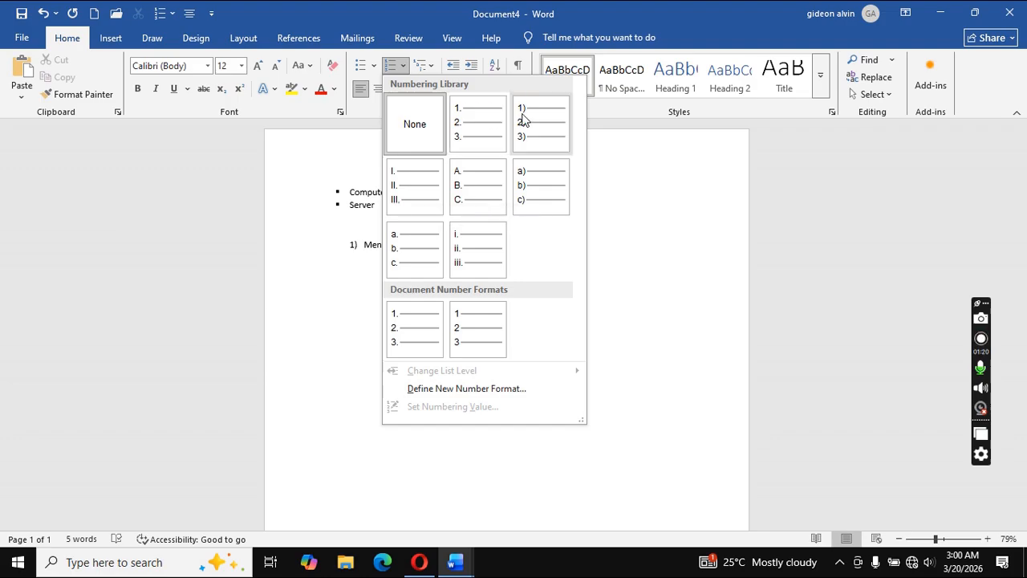
left_click(482, 129)
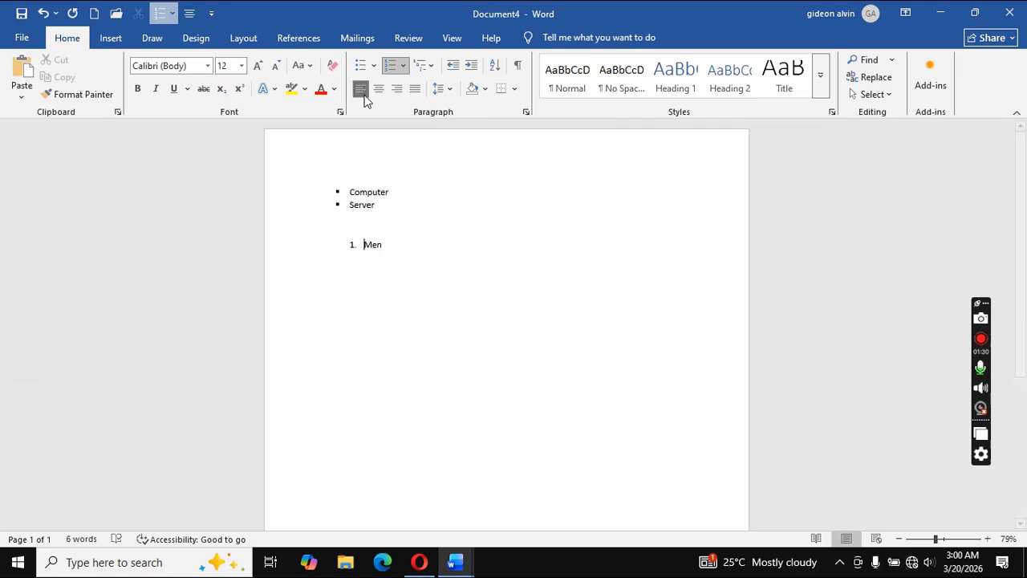
left_click(453, 68)
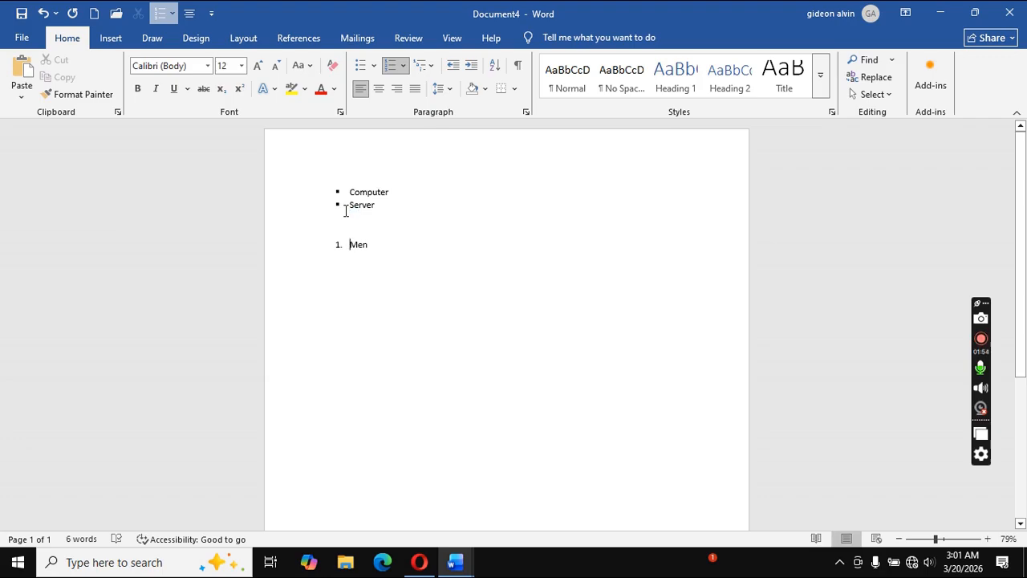
Add Female as the second item of the numbered list and start a third item
left_click(380, 245)
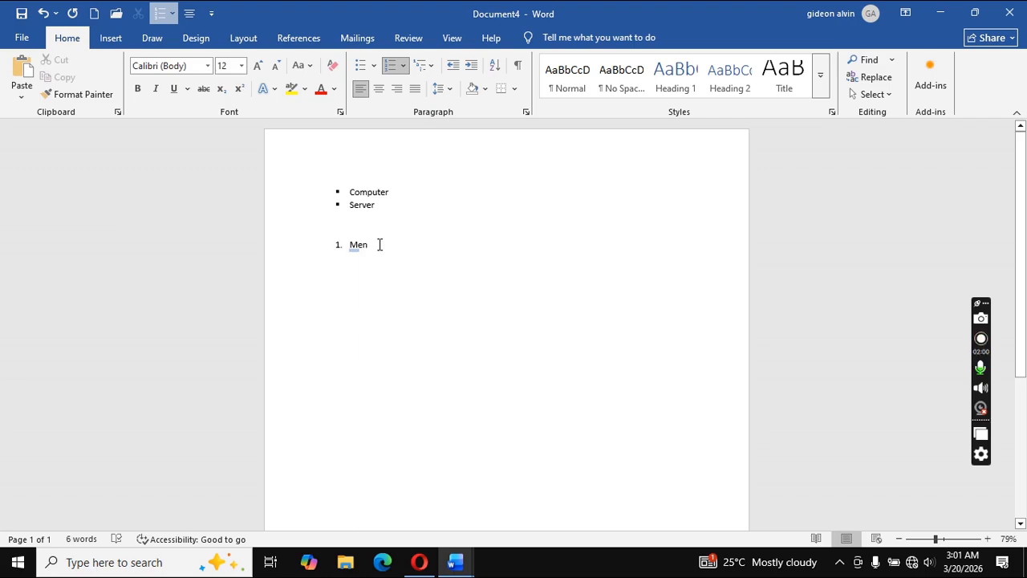
key("Return")
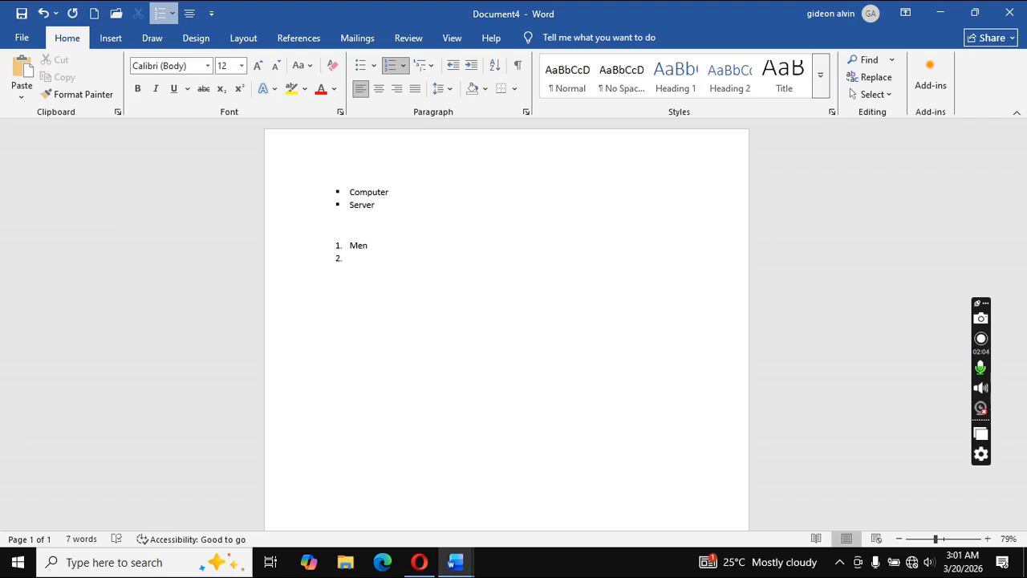
type("female")
key("Return")
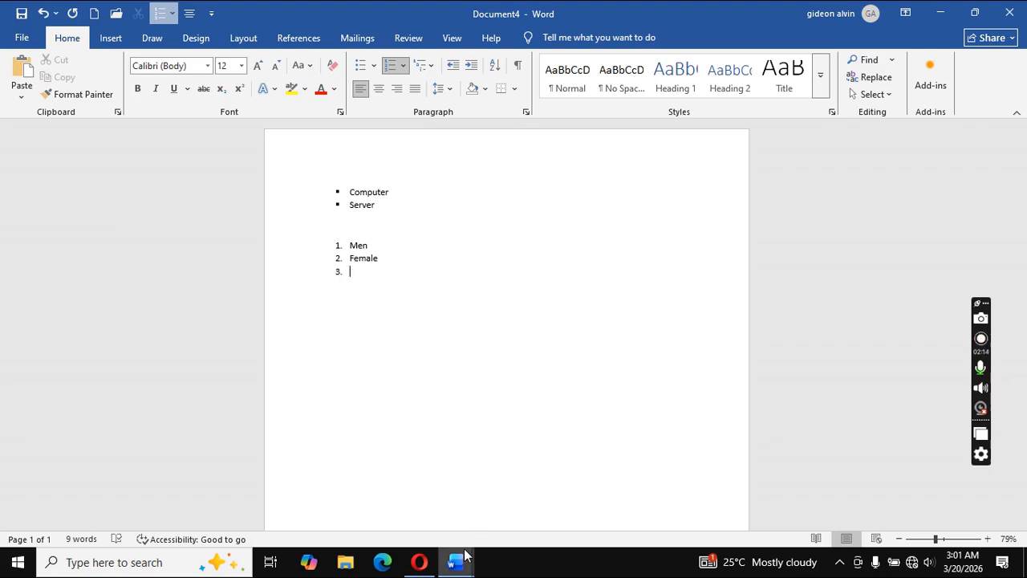
Consult the lesson notes in Word Lists for Beginners.docx and return to Document4
mouse_move(442, 565)
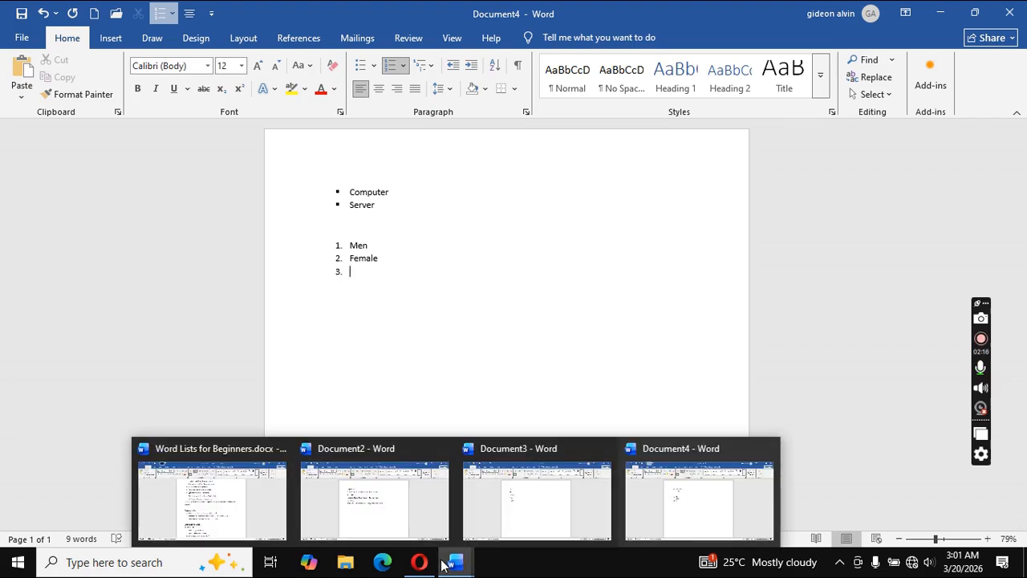
left_click(242, 509)
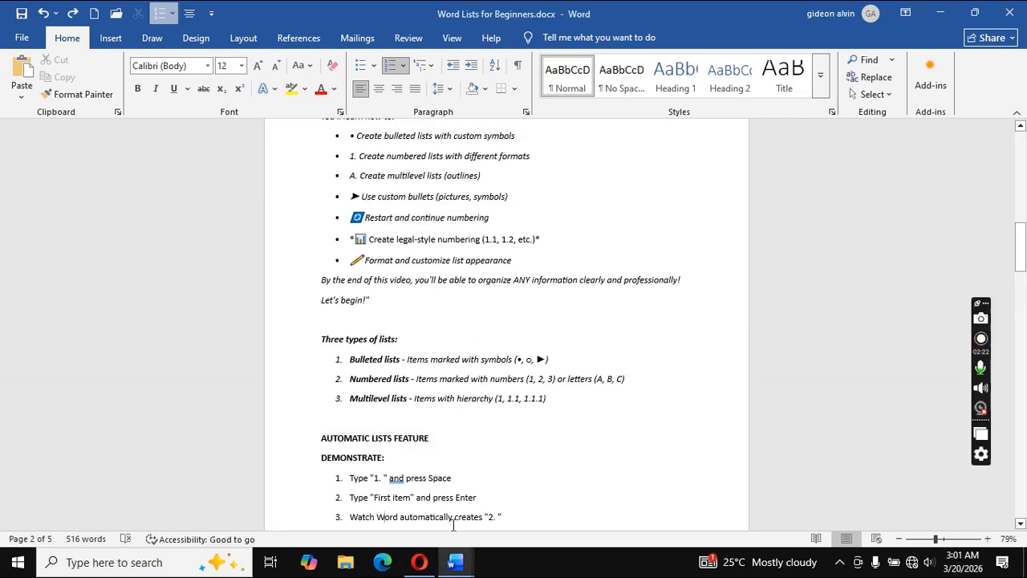
mouse_move(455, 562)
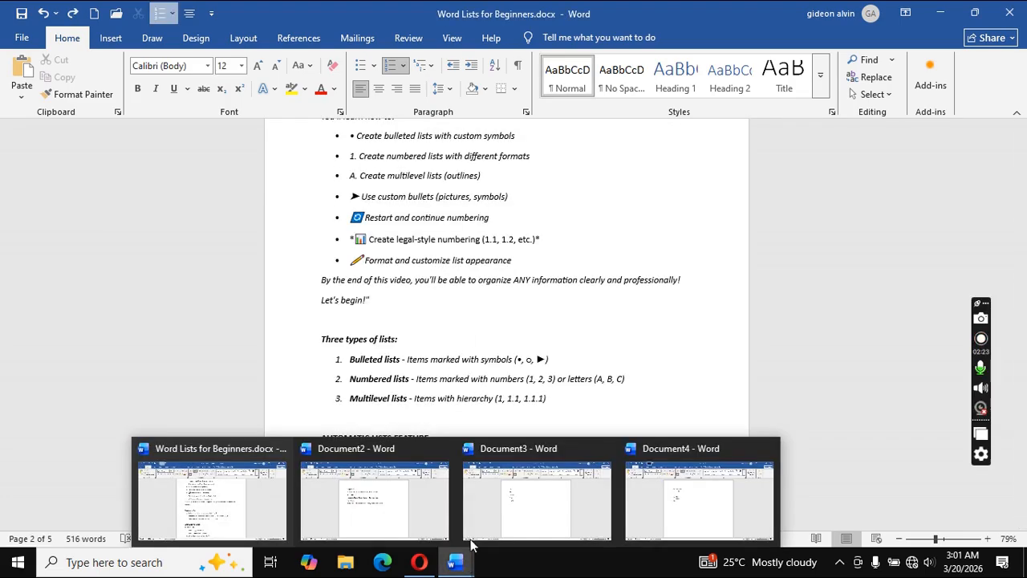
left_click(704, 500)
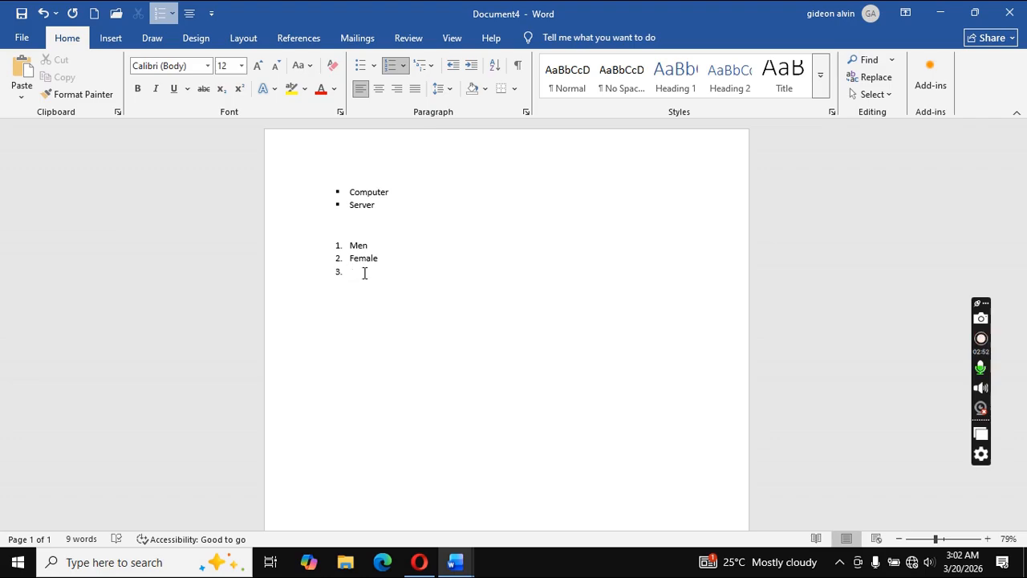
Enter Human as the third numbered item and remove the numbering from the line below it
type("huma")
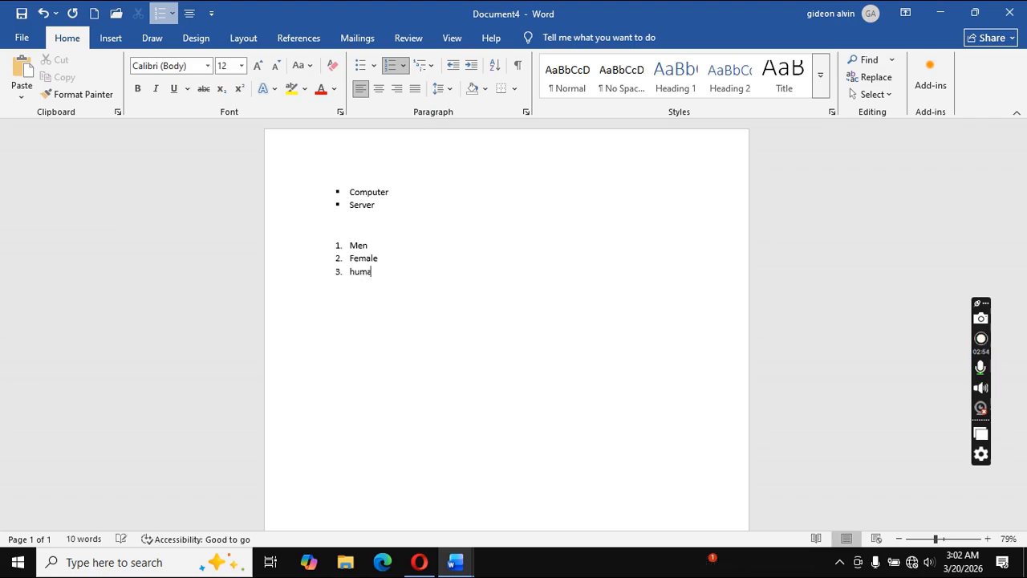
type("n")
key("Return")
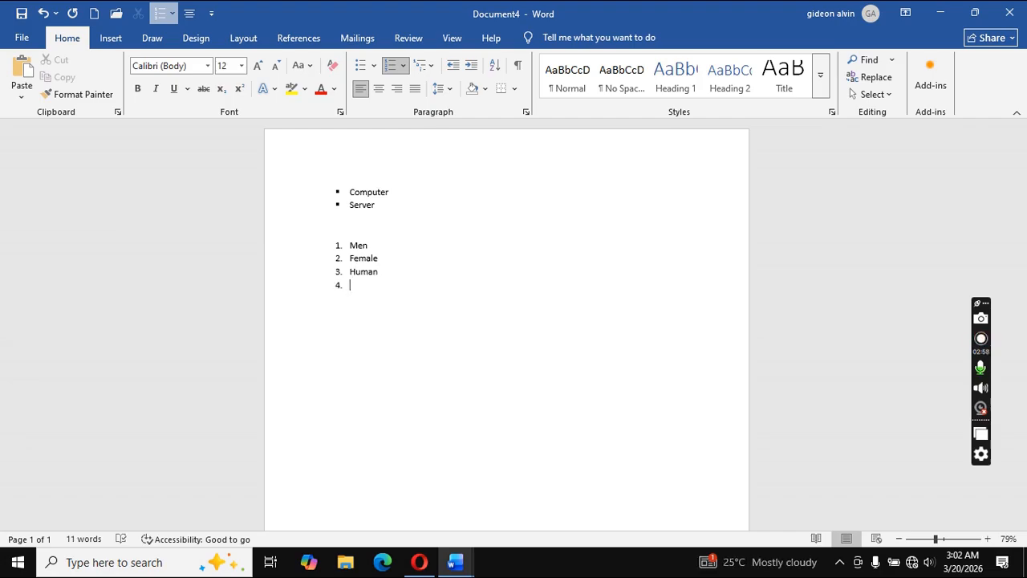
key("BackSpace")
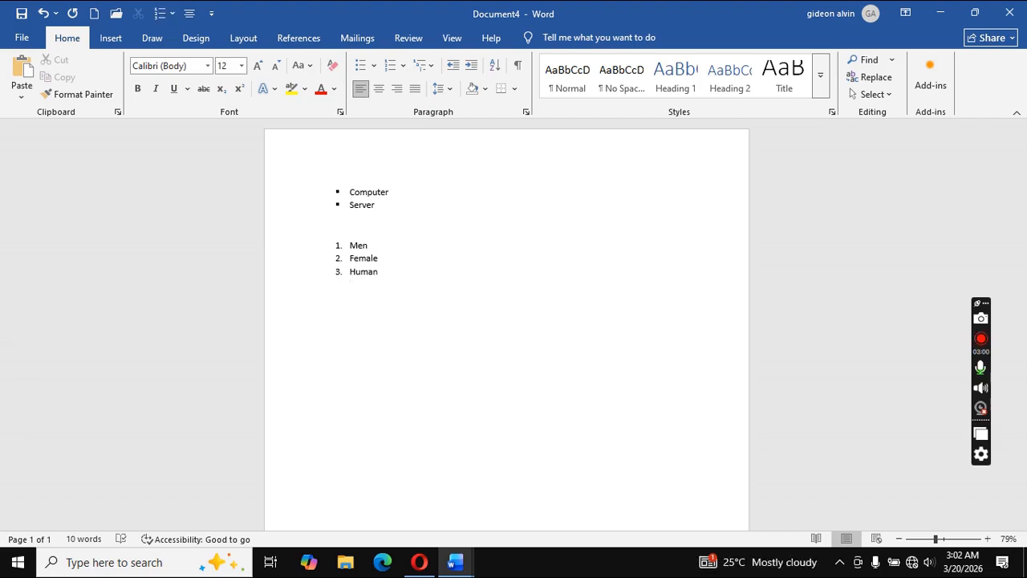
Apply the 1) a) i) multilevel list format below Human and enter Man and Woman as sub-items i) and ii)
left_click(431, 68)
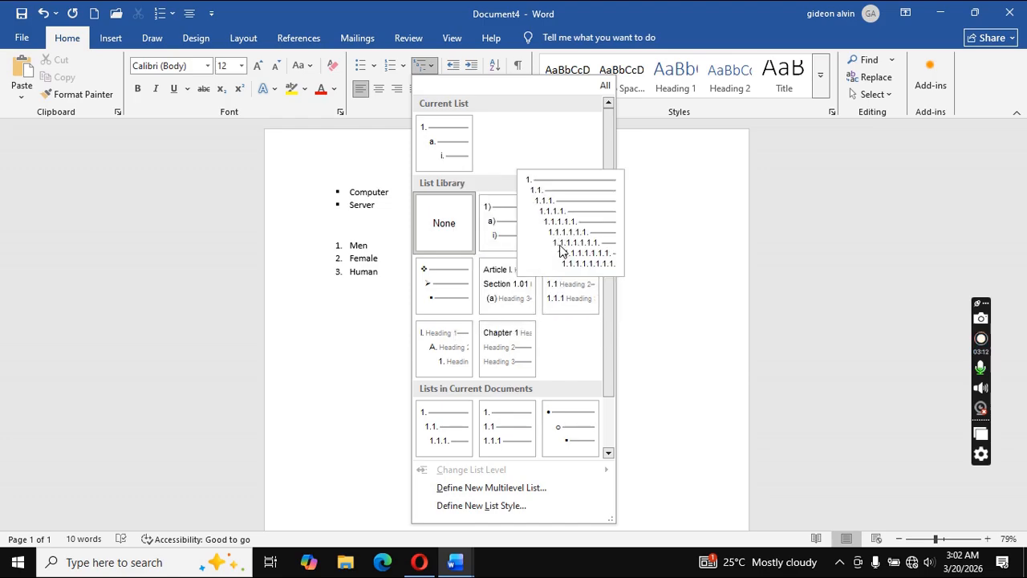
left_click(503, 227)
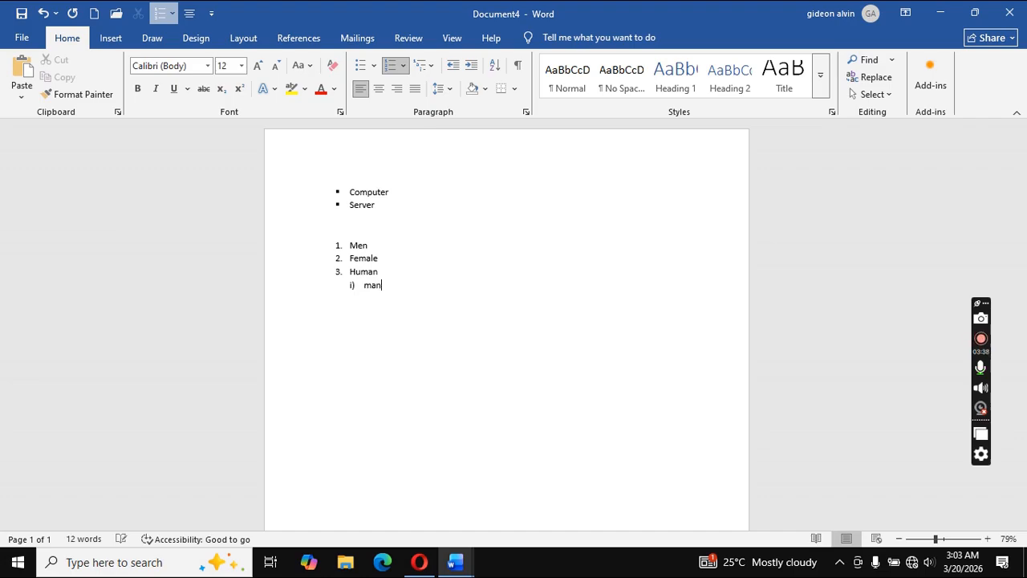
key("Return")
type("woman")
key("Return")
End the sub-list after Woman and remove the numbering and indentation from the empty line below it
key("BackSpace")
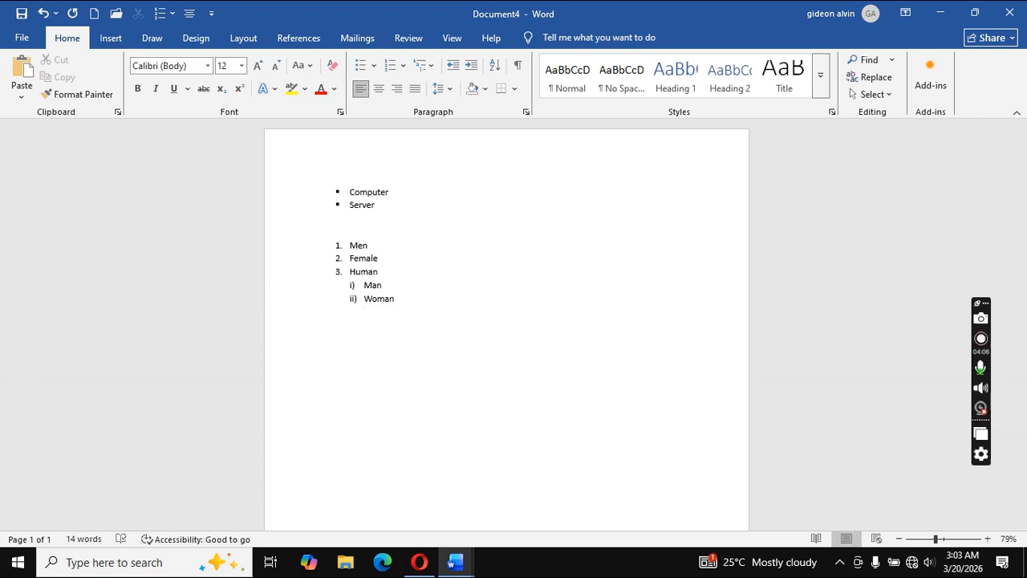
key("Return")
key("BackSpace")
key("BackSpace")
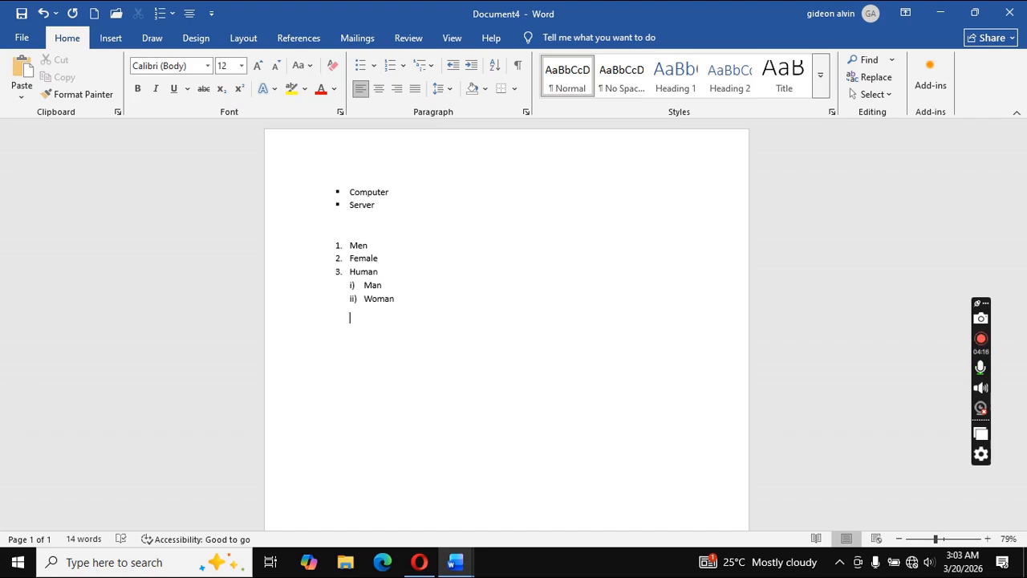
key("BackSpace")
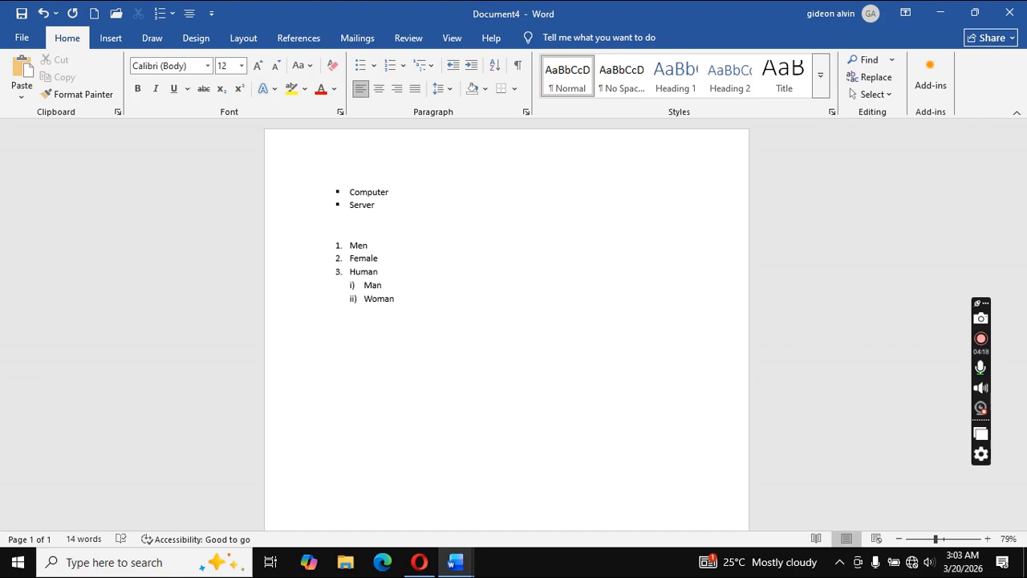